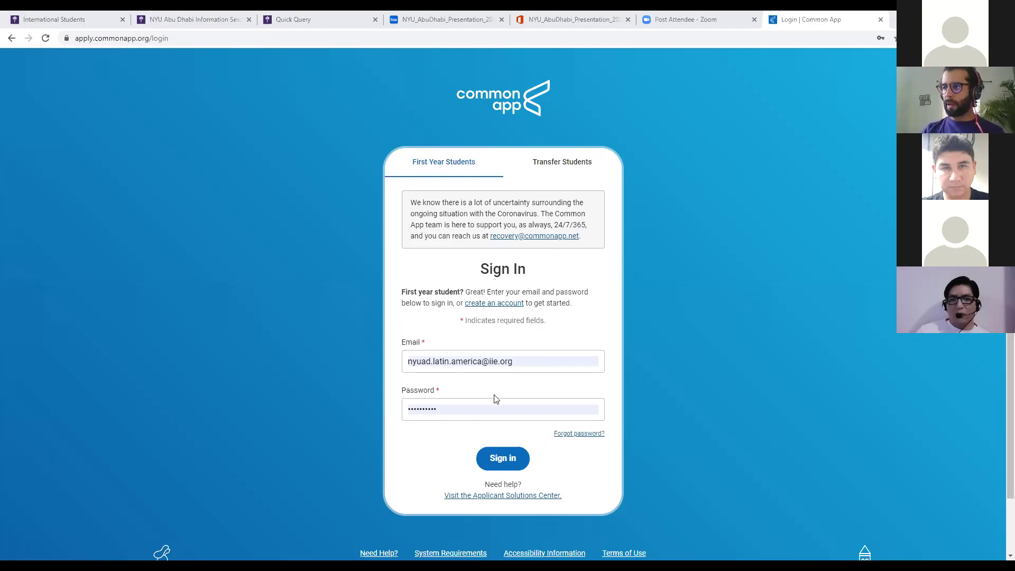
- Sign in to the practice account and remove New York University from the college list
left_click(502, 458)
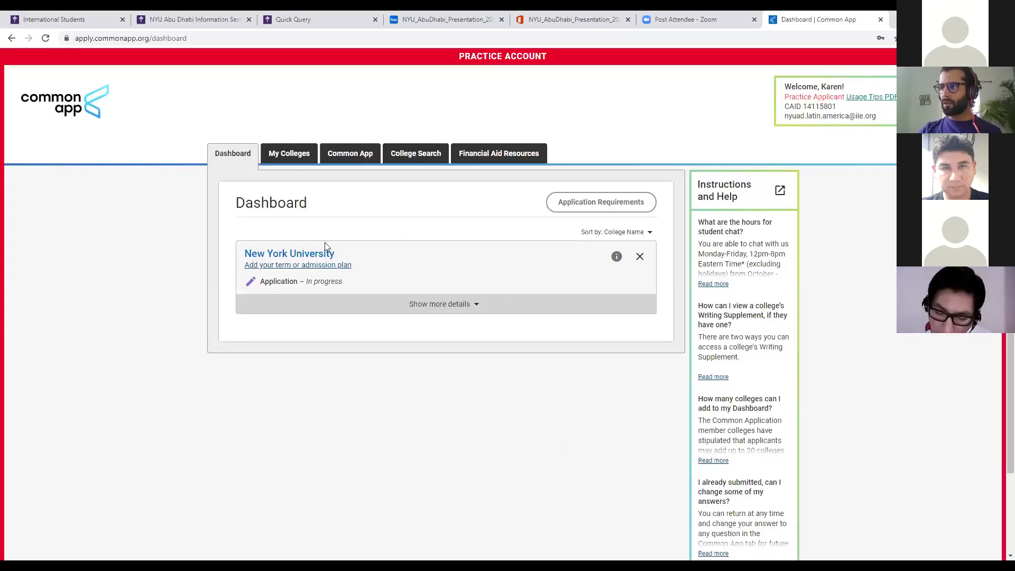
left_click(640, 257)
left_click(549, 328)
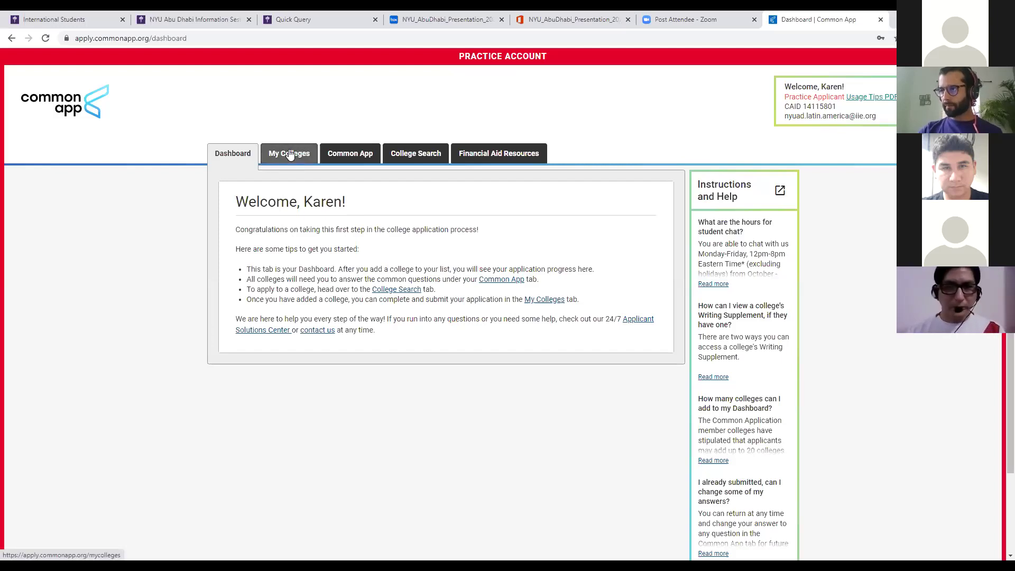
- Find New York University in College Search, add it, and view My Colleges
left_click(405, 290)
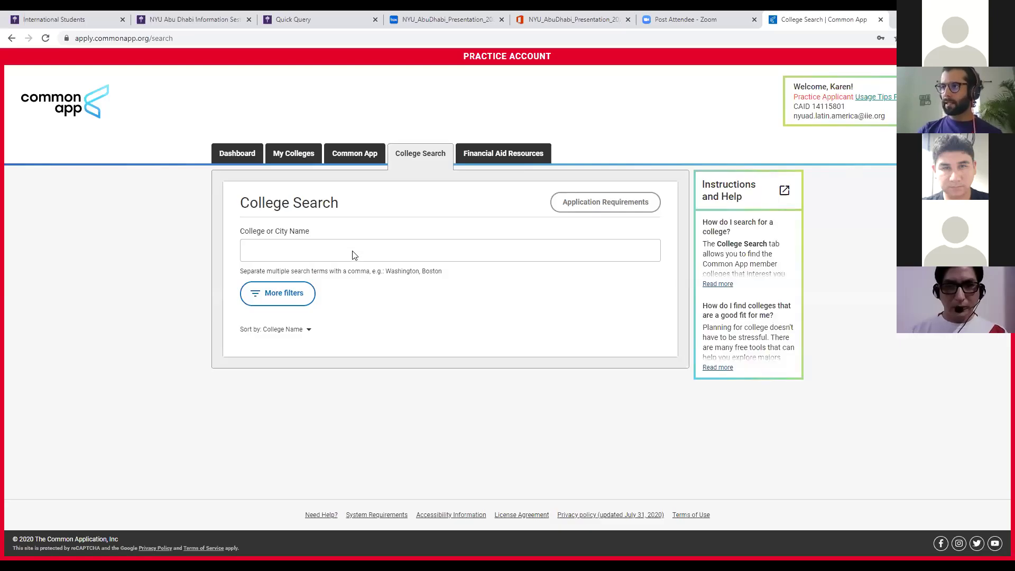
left_click(353, 252)
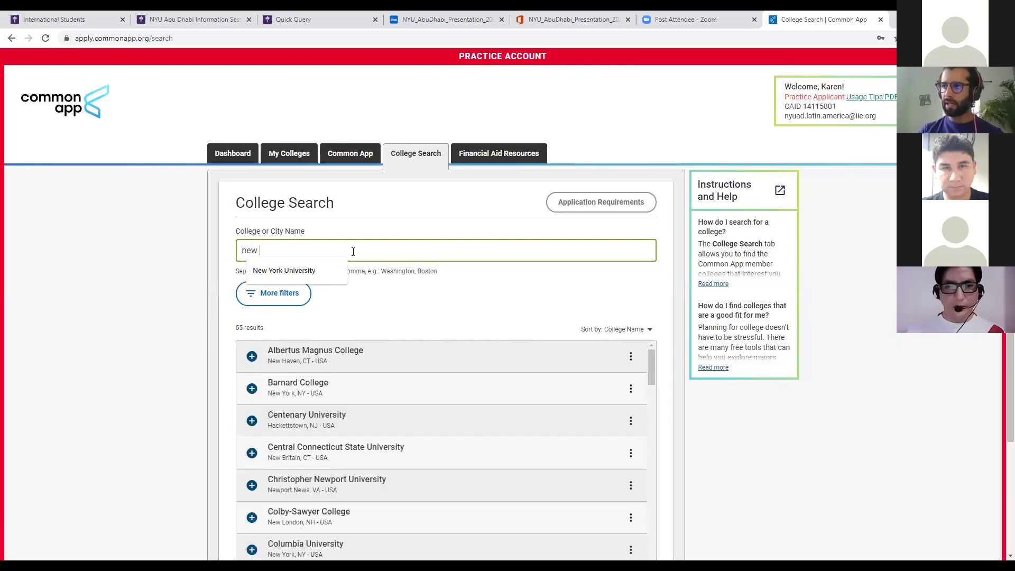
left_click(284, 270)
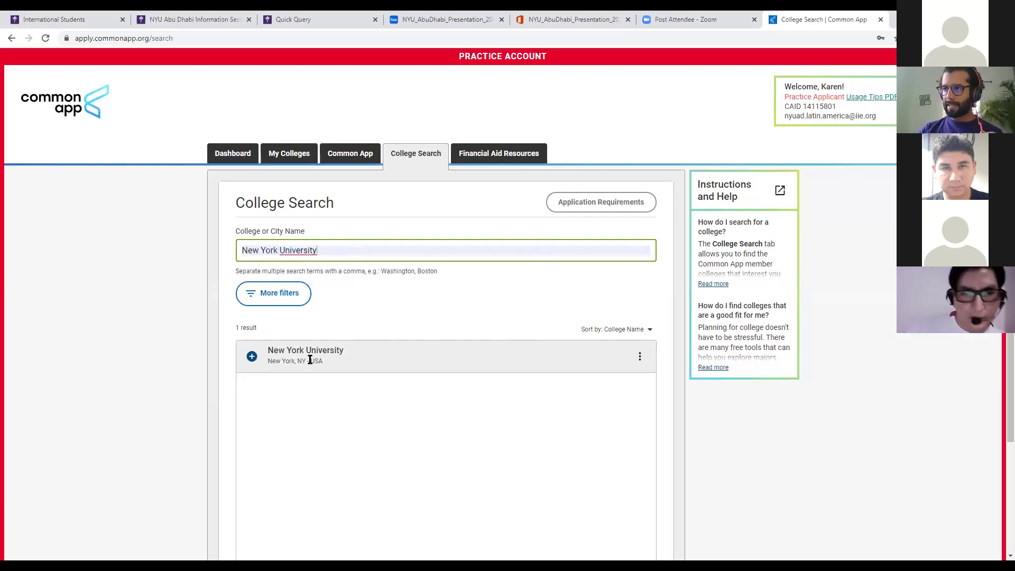
left_click(252, 356)
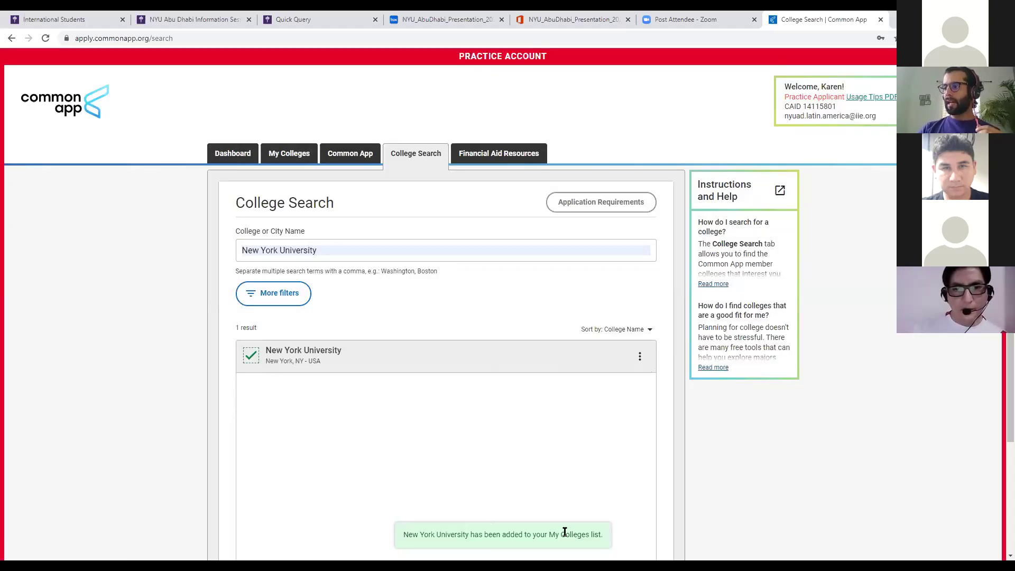
left_click(287, 155)
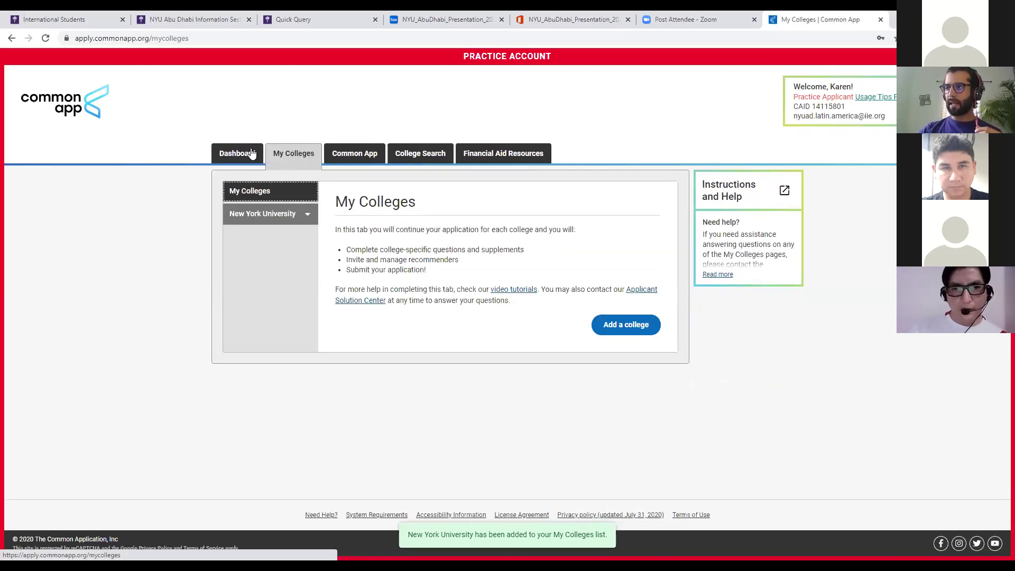
- From the dashboard, open New York University and review the Common App Profile page
left_click(252, 153)
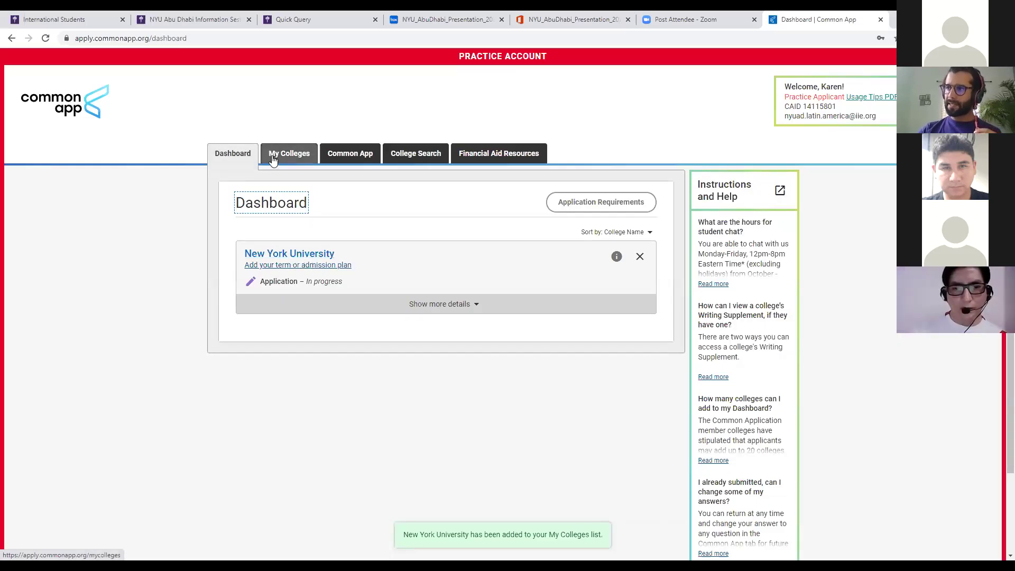
left_click(316, 253)
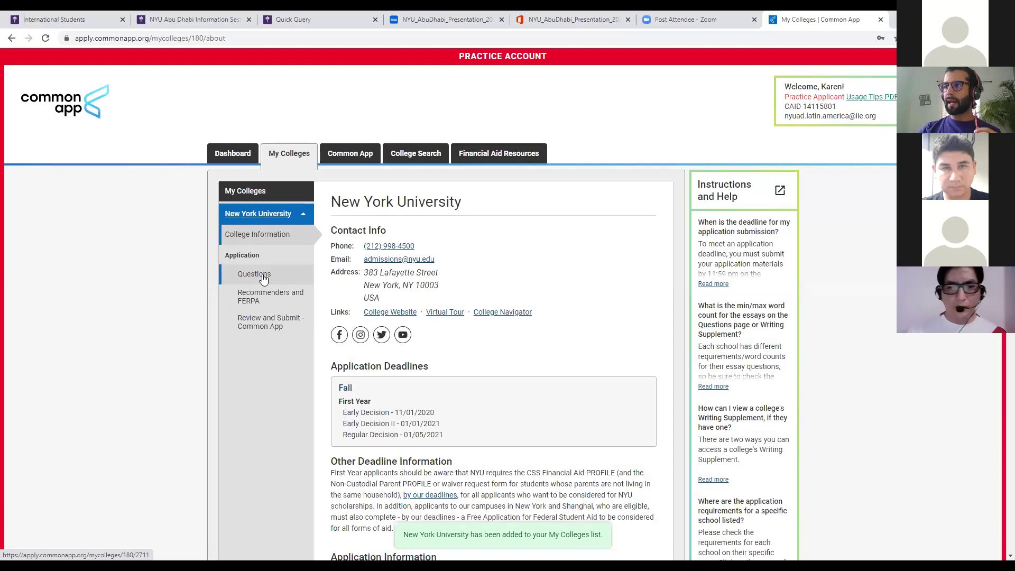
left_click(341, 153)
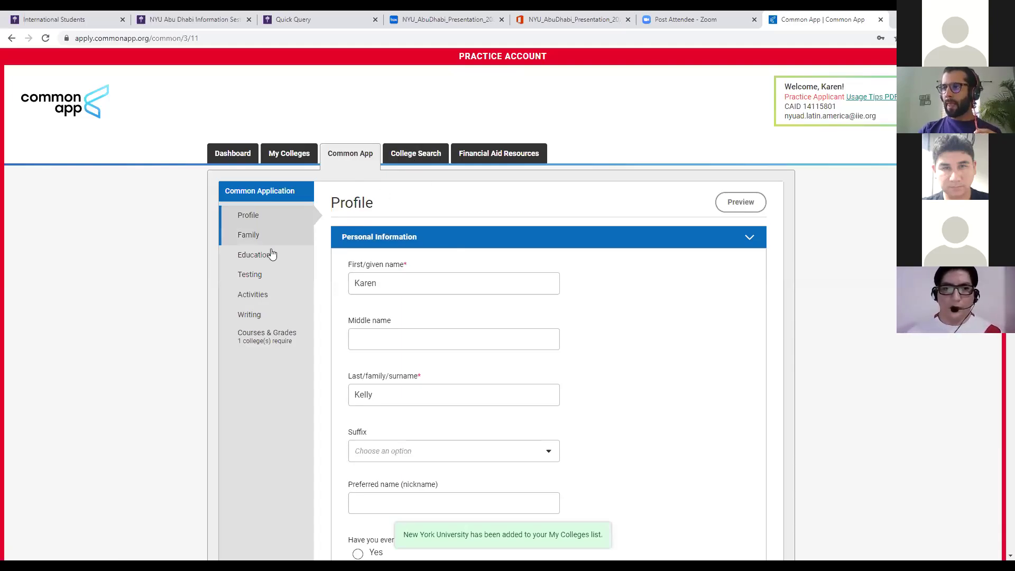
scroll(304, 300, "down", 5)
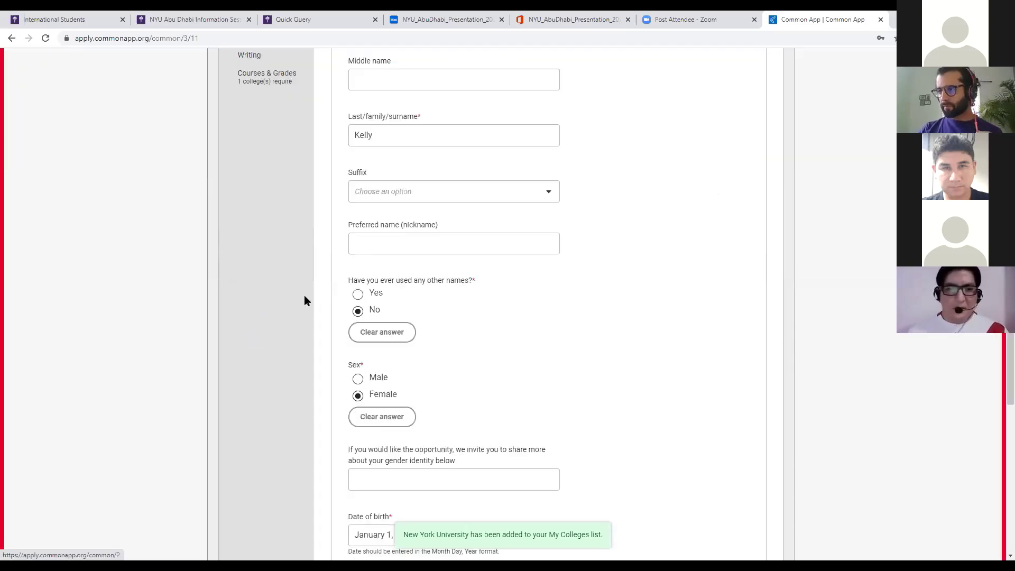
scroll(312, 296, "down", 6)
scroll(315, 293, "up", 12)
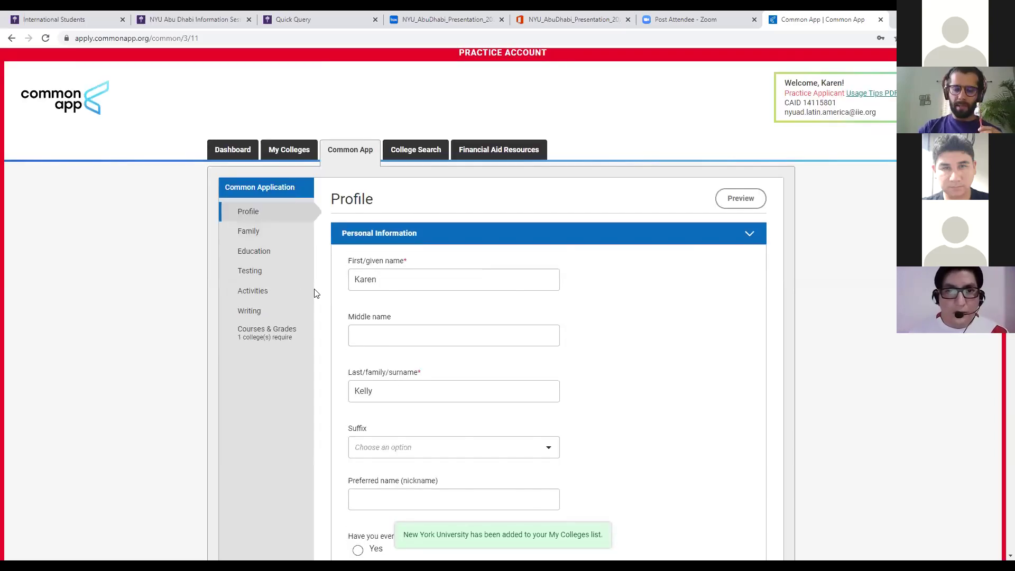
scroll(314, 294, "down", 10)
scroll(313, 290, "up", 10)
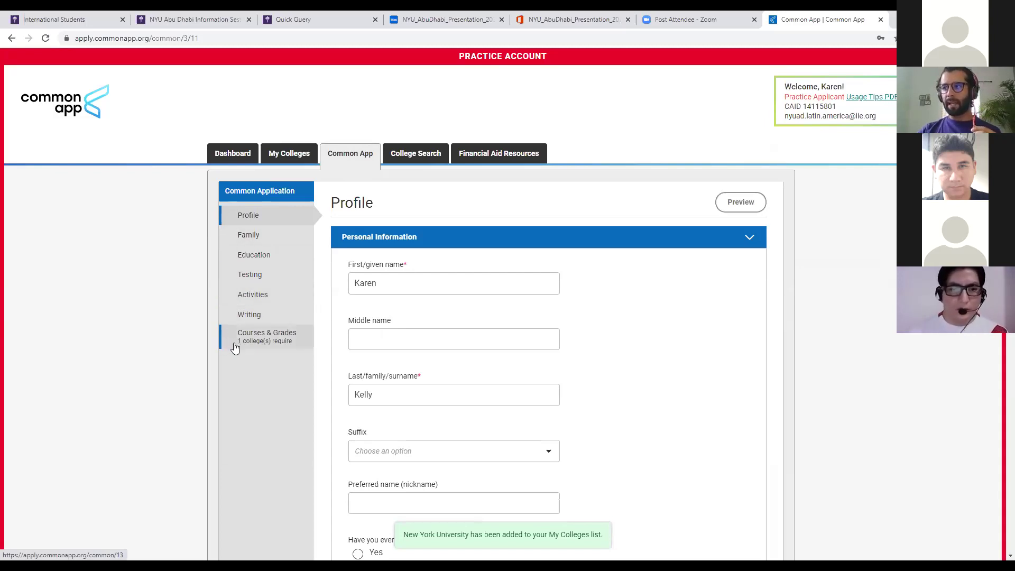
scroll(606, 331, "down", 5)
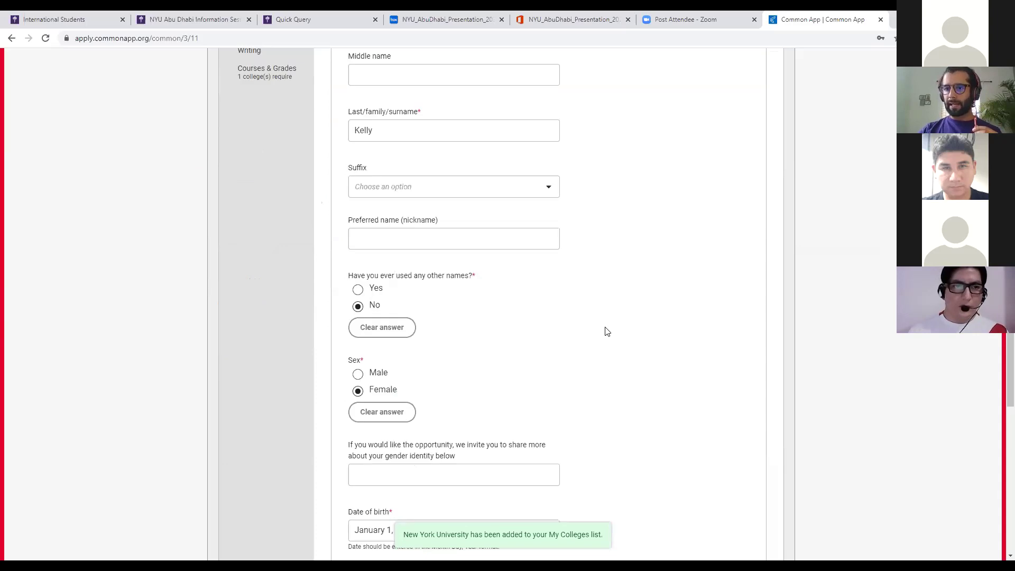
scroll(605, 330, "down", 6)
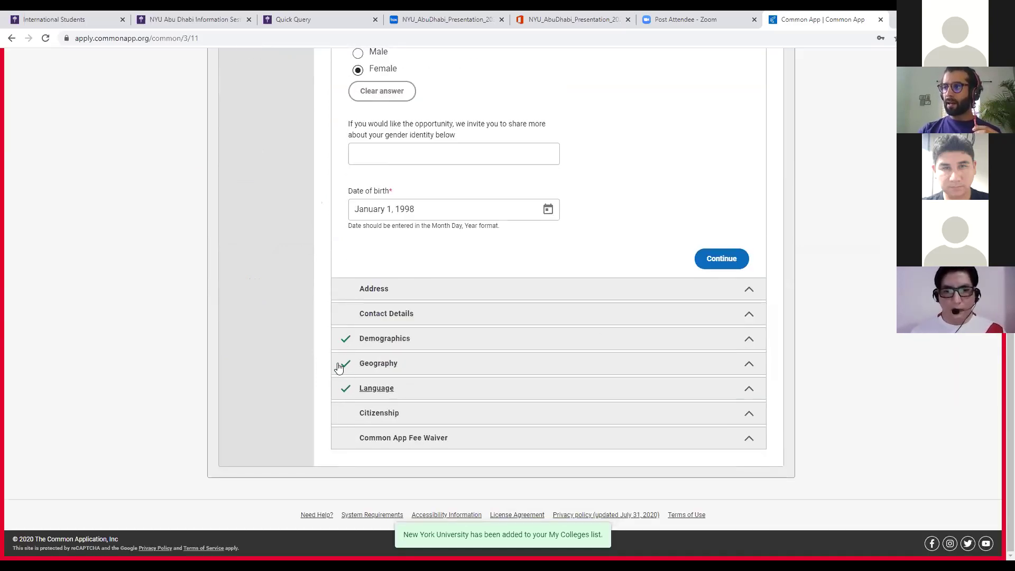
scroll(339, 368, "up", 11)
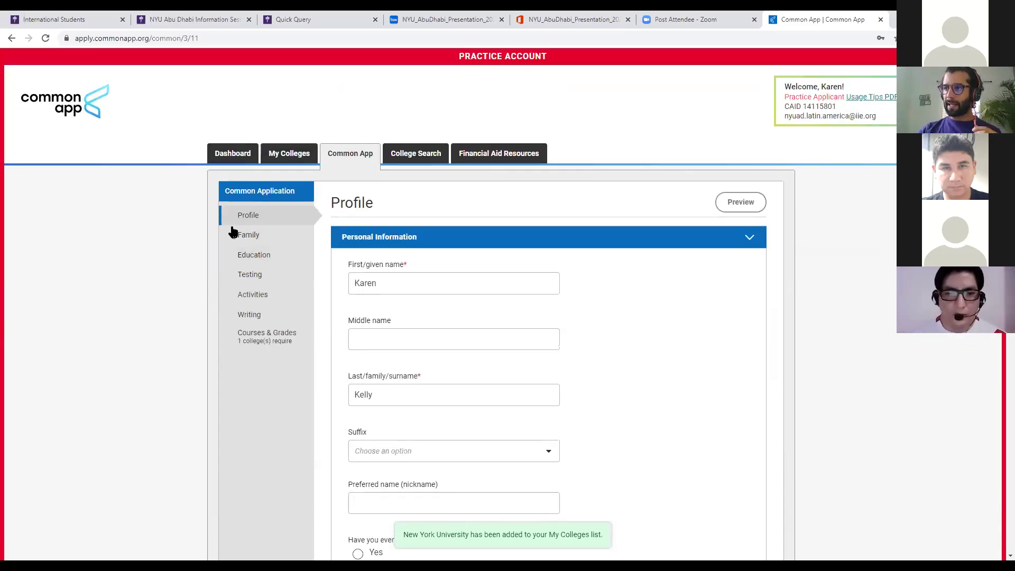
scroll(458, 379, "down", 11)
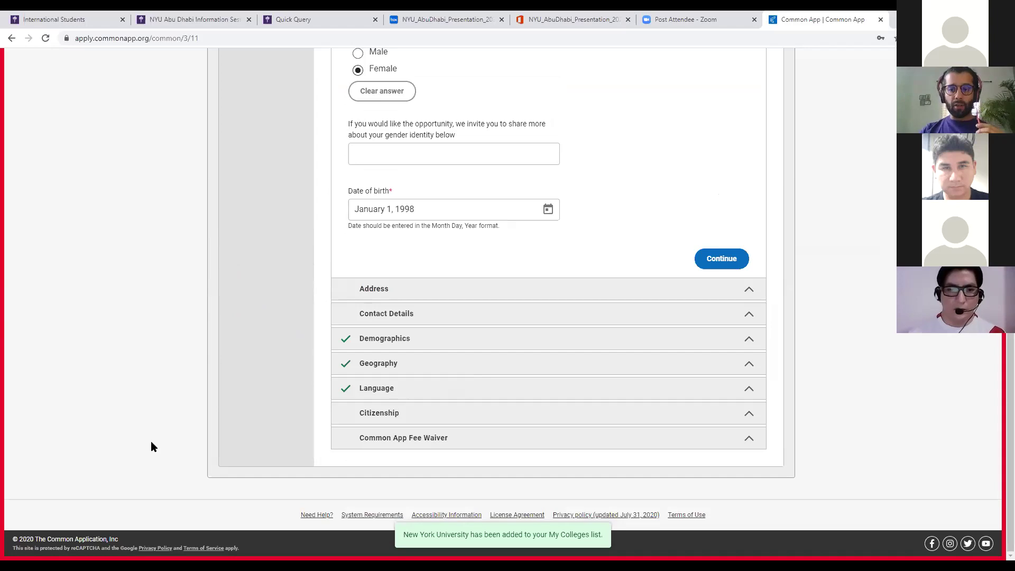
- Sign the Common App Fee Waiver with the student's name, save it, and reopen NYU under My Colleges
left_click(398, 442)
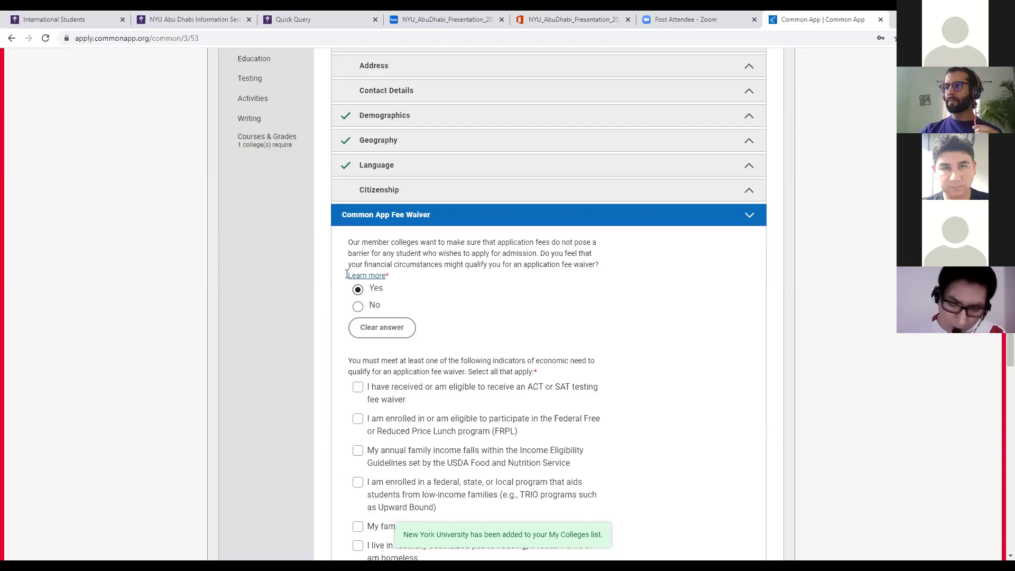
scroll(533, 277, "down", 3)
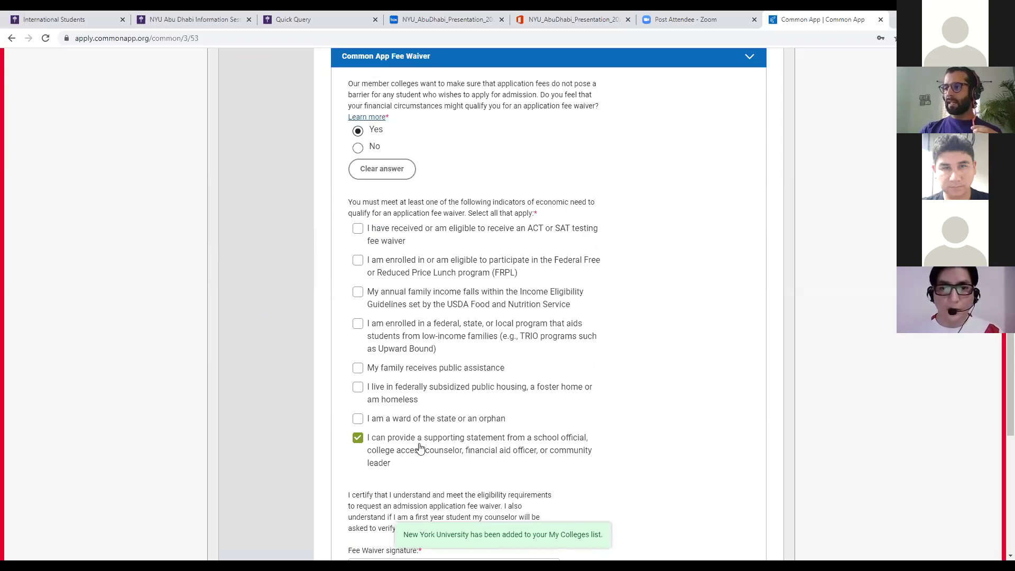
scroll(418, 446, "down", 2)
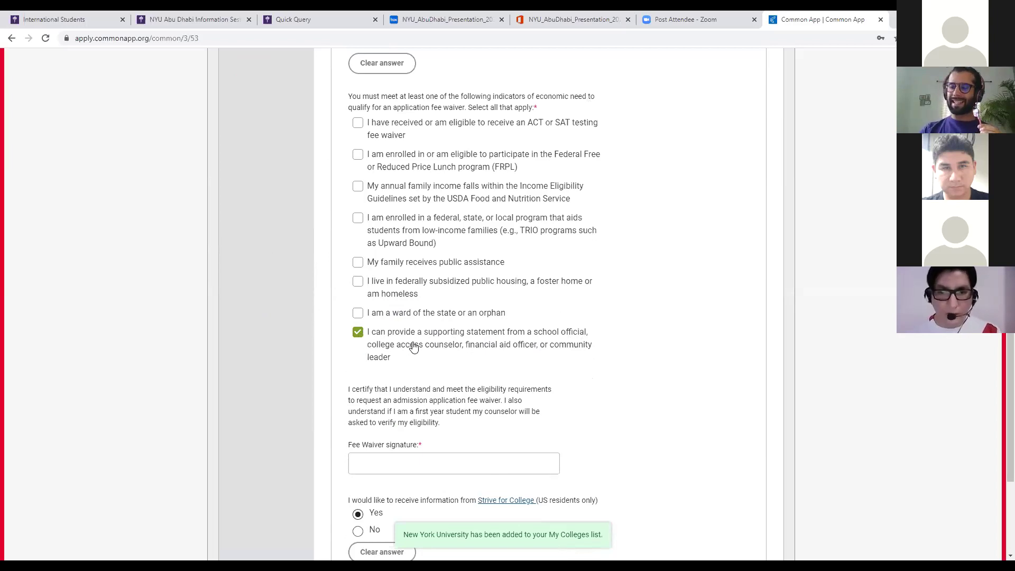
scroll(466, 364, "down", 3)
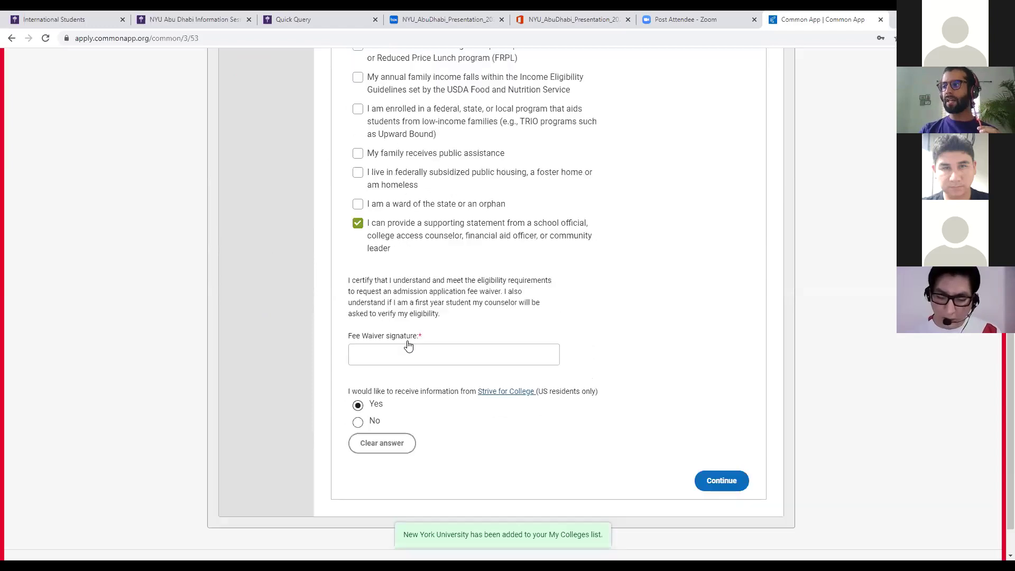
left_click(405, 304)
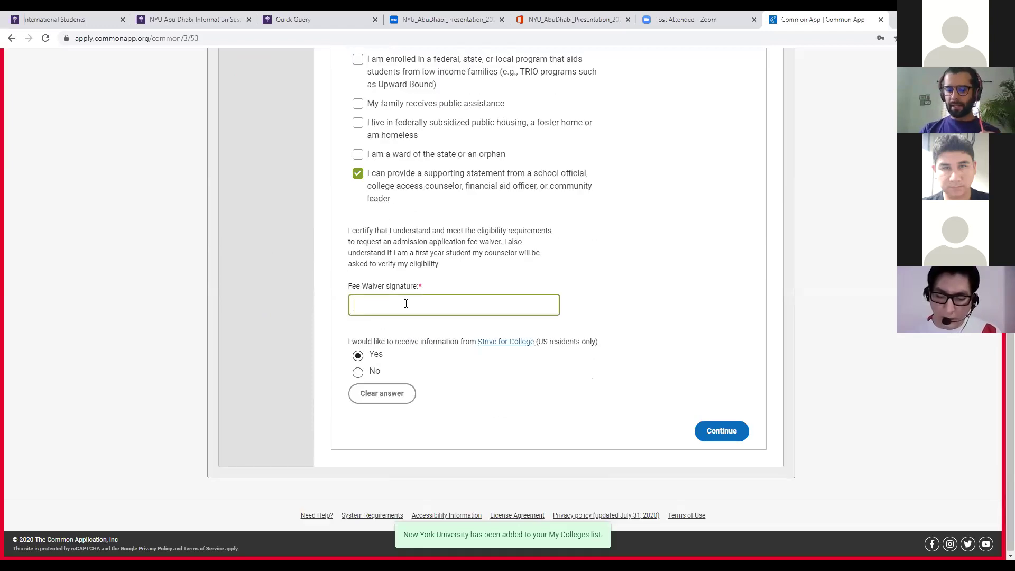
type("Danny Parra")
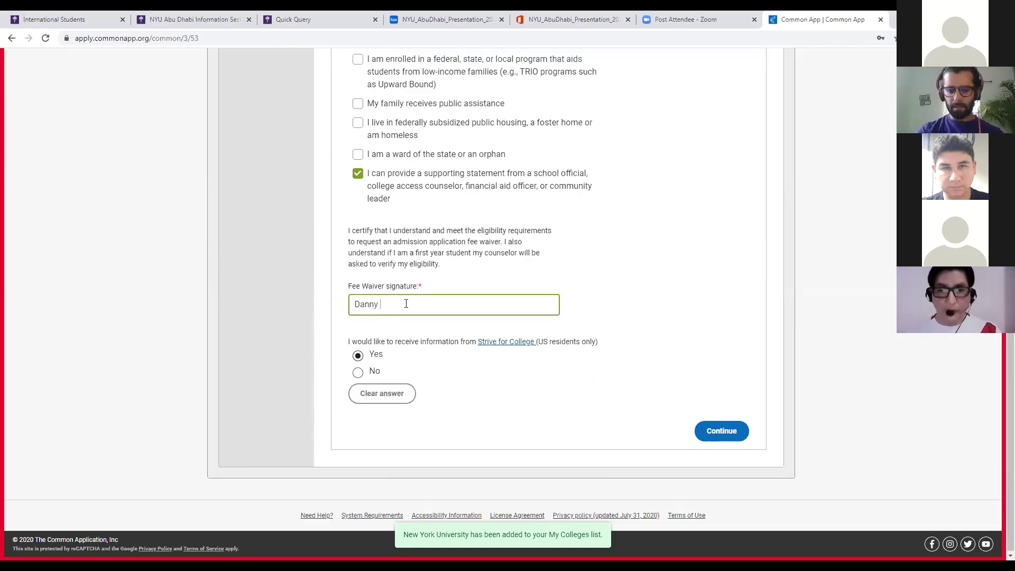
left_click(720, 429)
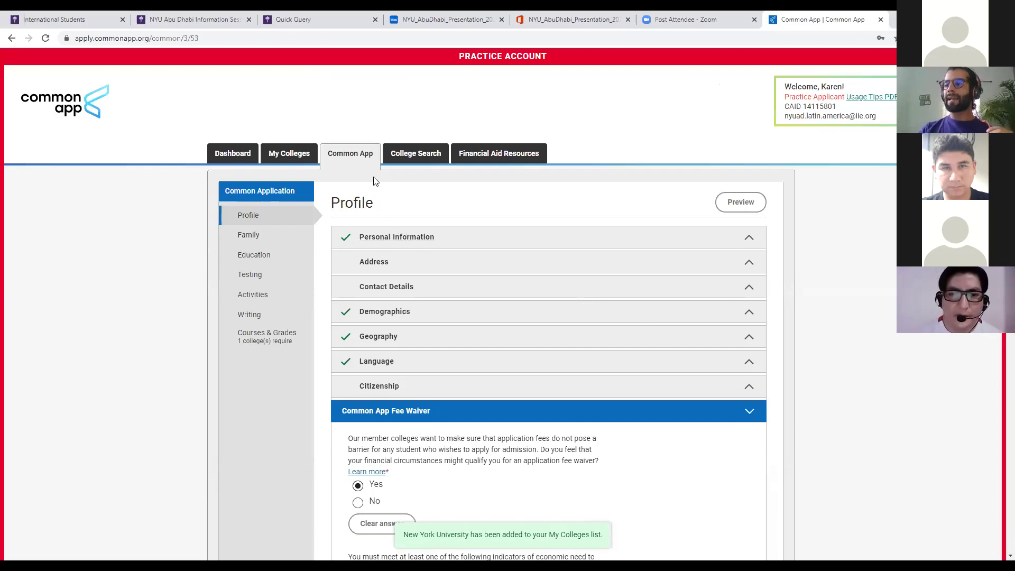
left_click(284, 154)
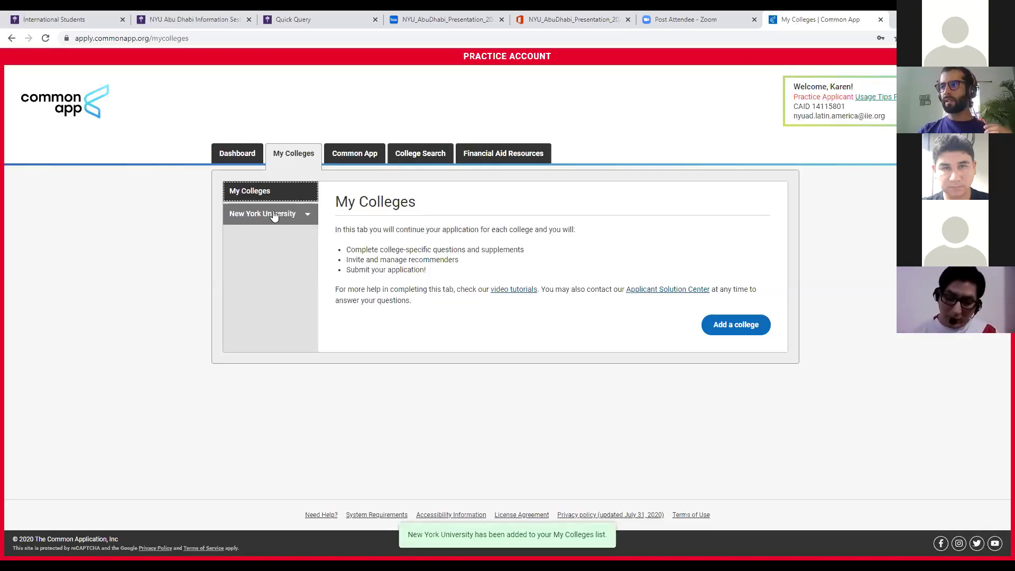
left_click(274, 215)
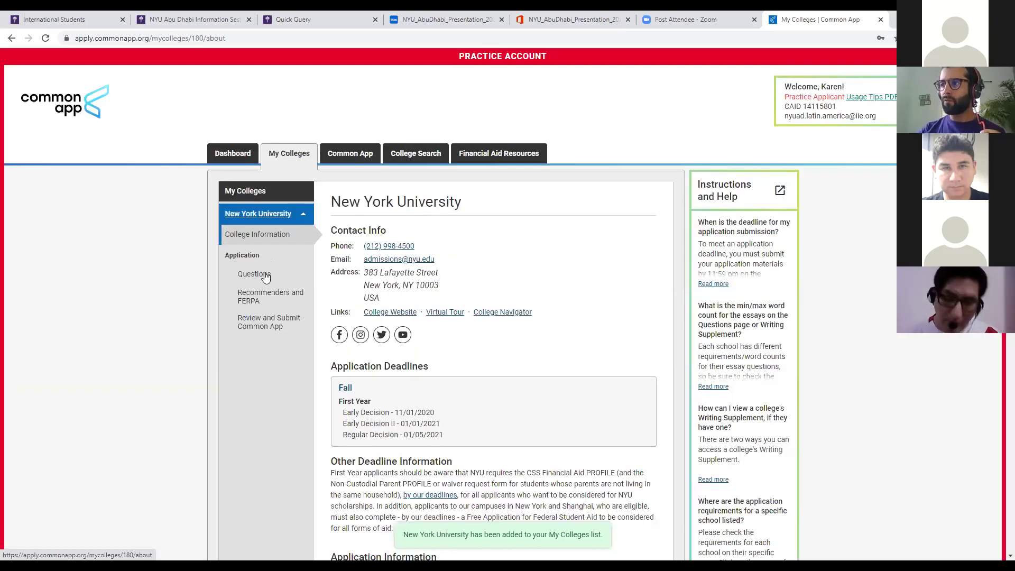
- Review NYU's deadlines, then go to its Questions page under Application
scroll(553, 344, "down", 1)
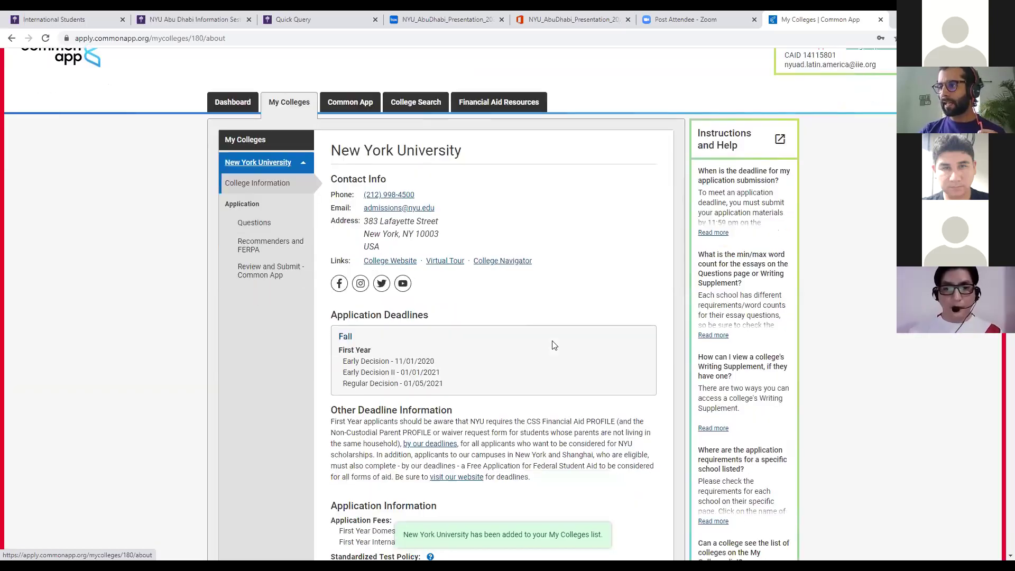
scroll(554, 344, "down", 10)
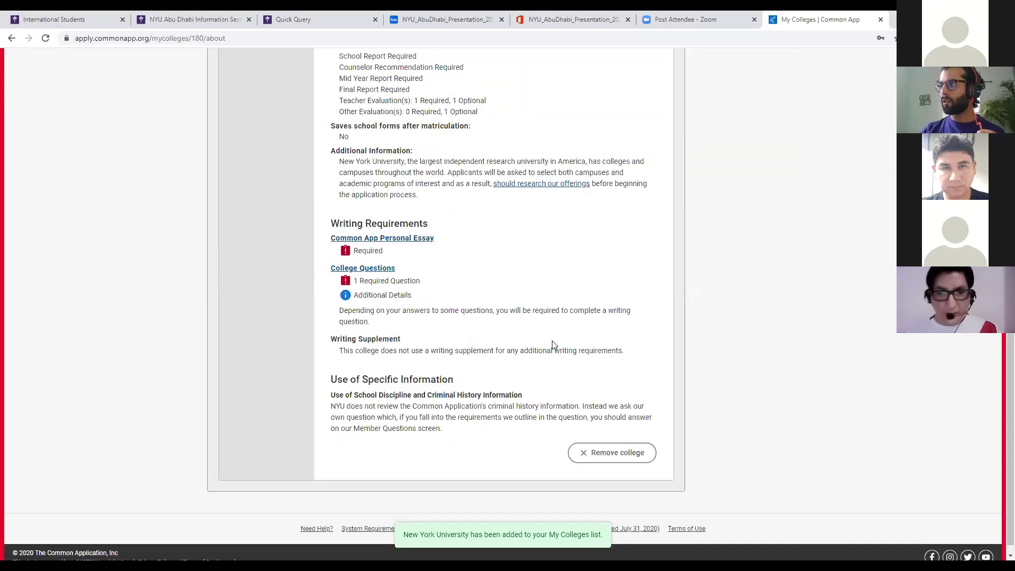
scroll(251, 250, "up", 11)
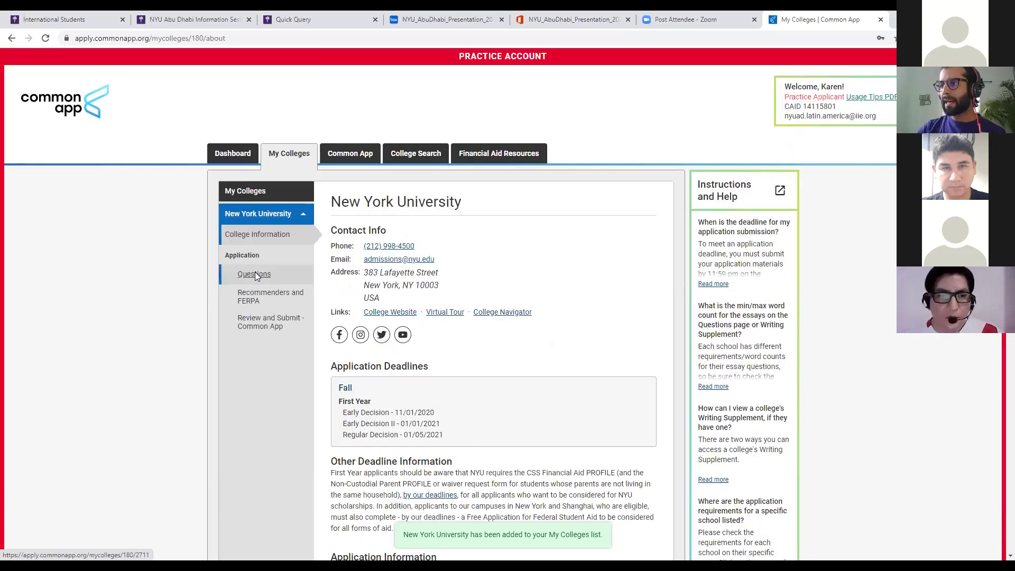
left_click(255, 275)
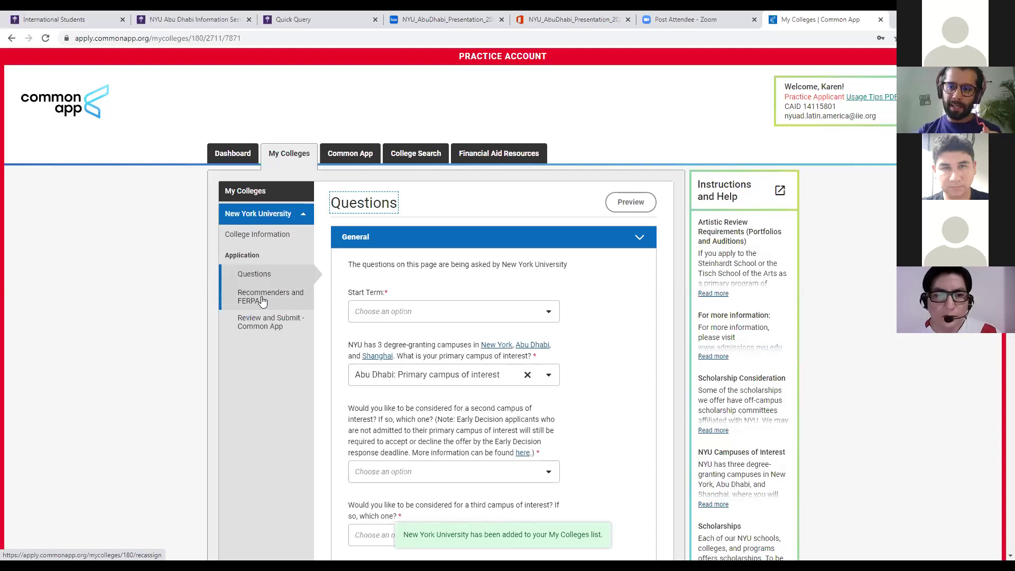
- Visit Recommenders and FERPA, continue ahead, then return to Recommenders and FERPA
left_click(261, 297)
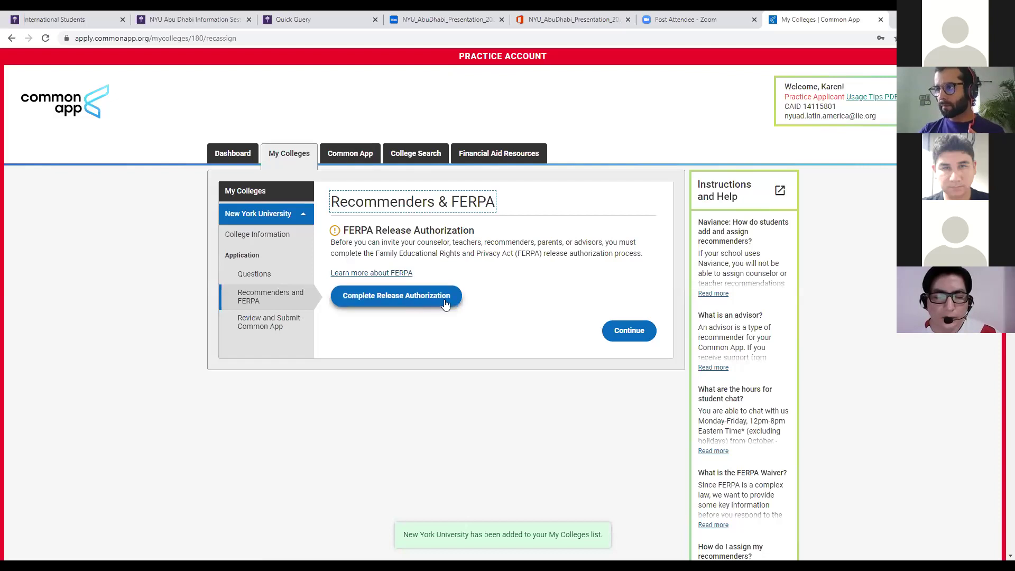
left_click(630, 333)
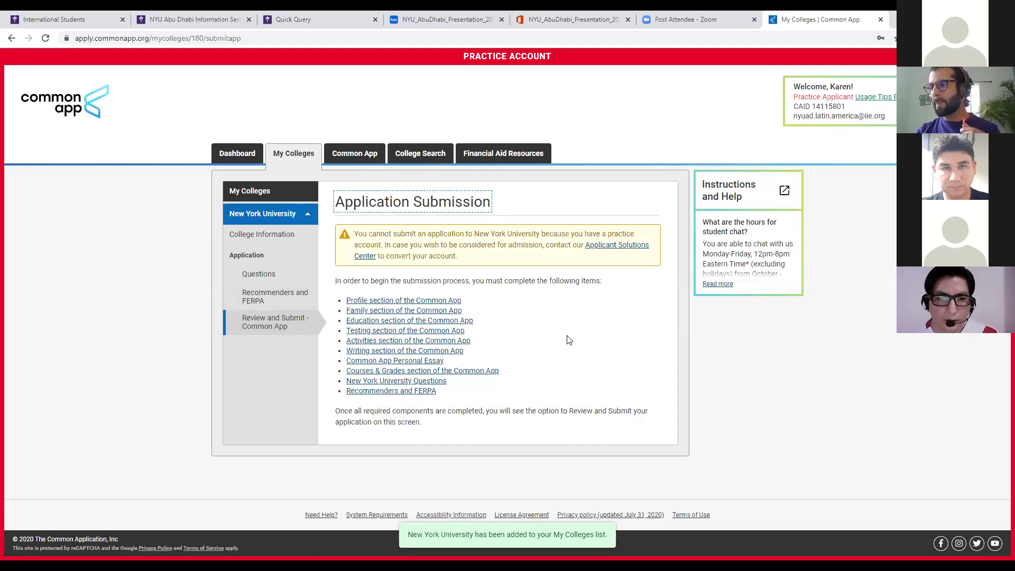
left_click(263, 300)
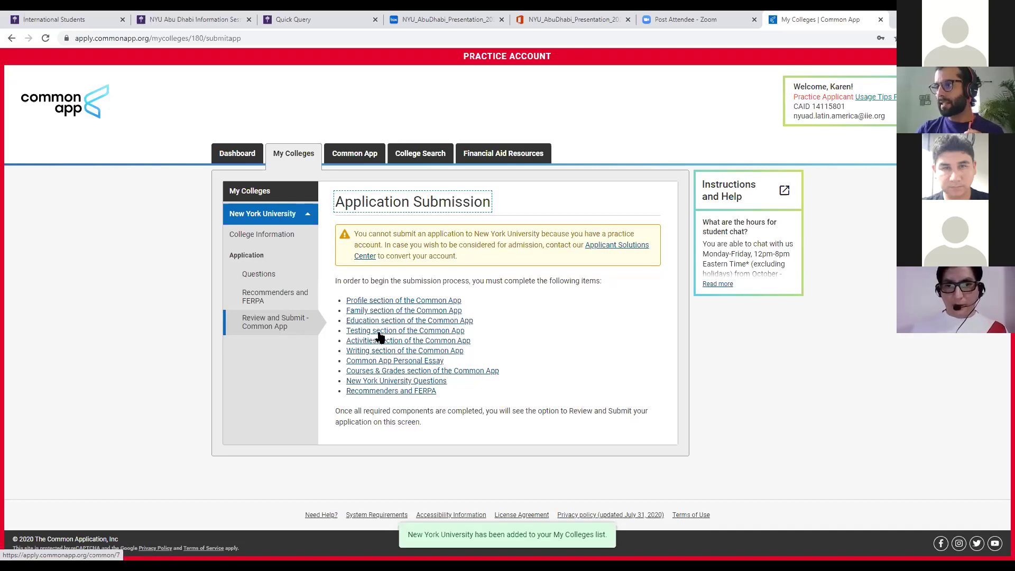
- Start the FERPA release authorization, acknowledge records release, and waive the right to review recommendations
left_click(279, 295)
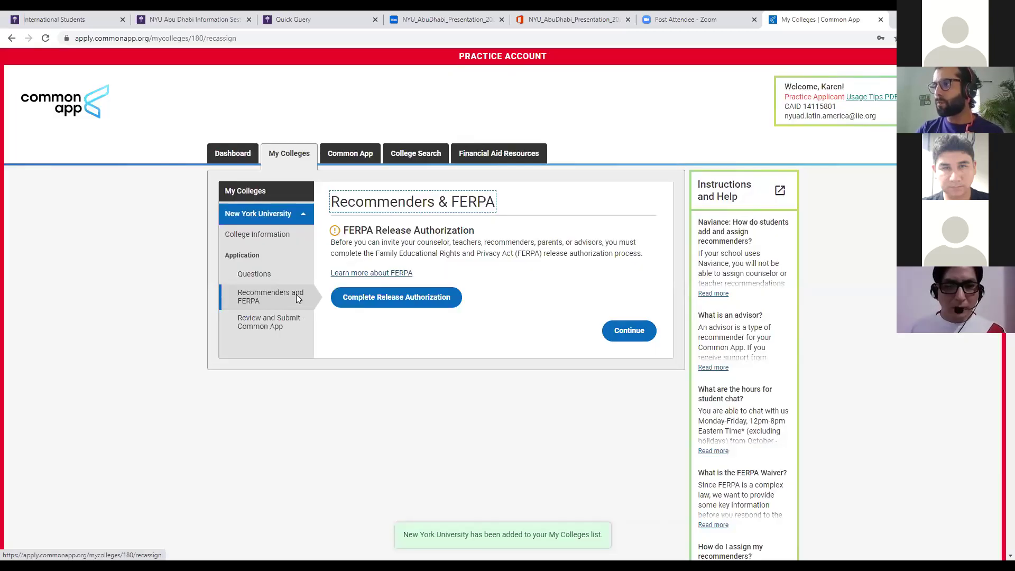
left_click(389, 302)
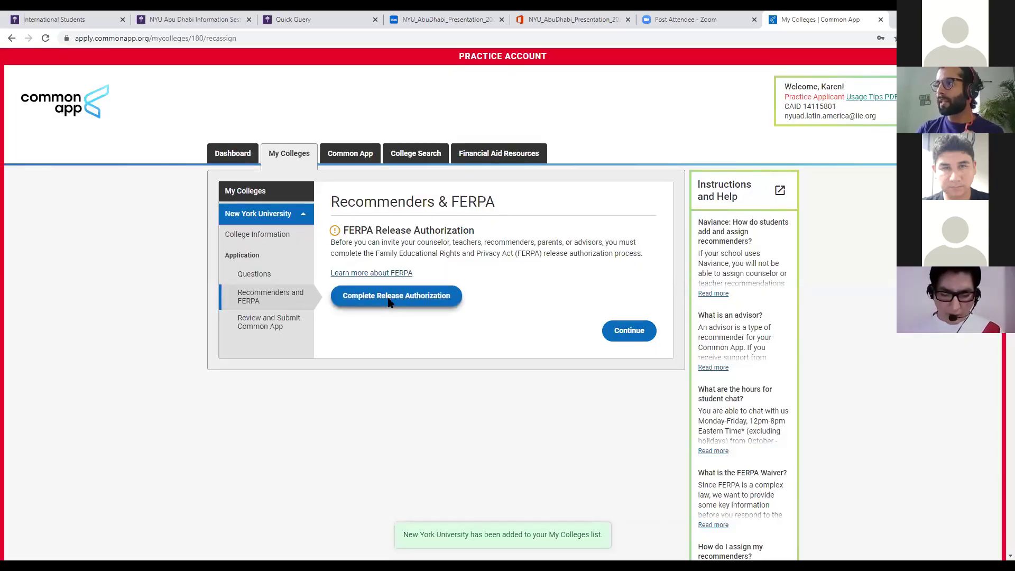
scroll(373, 434, "down", 2)
left_click(381, 433)
left_click(605, 485)
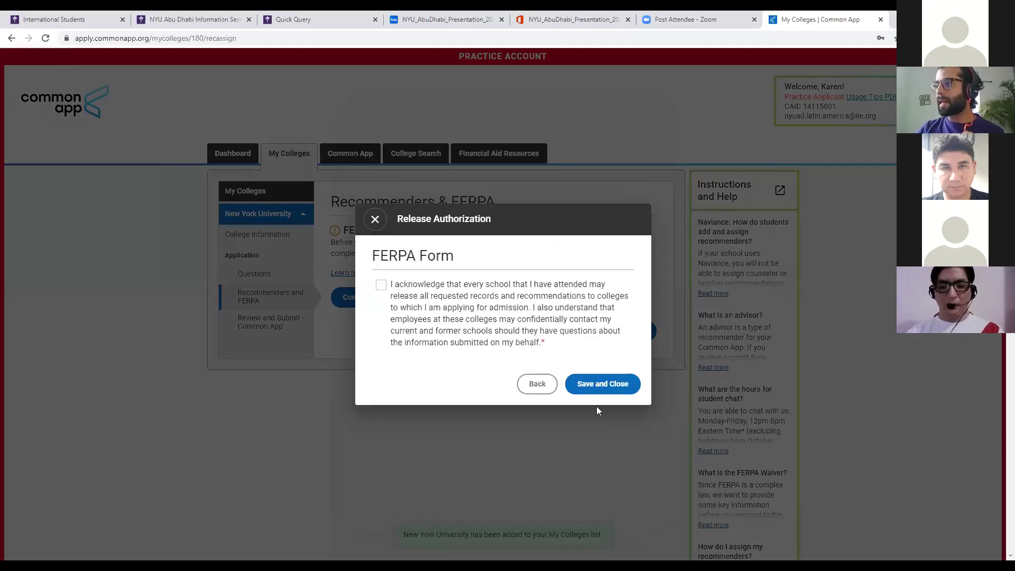
left_click(381, 284)
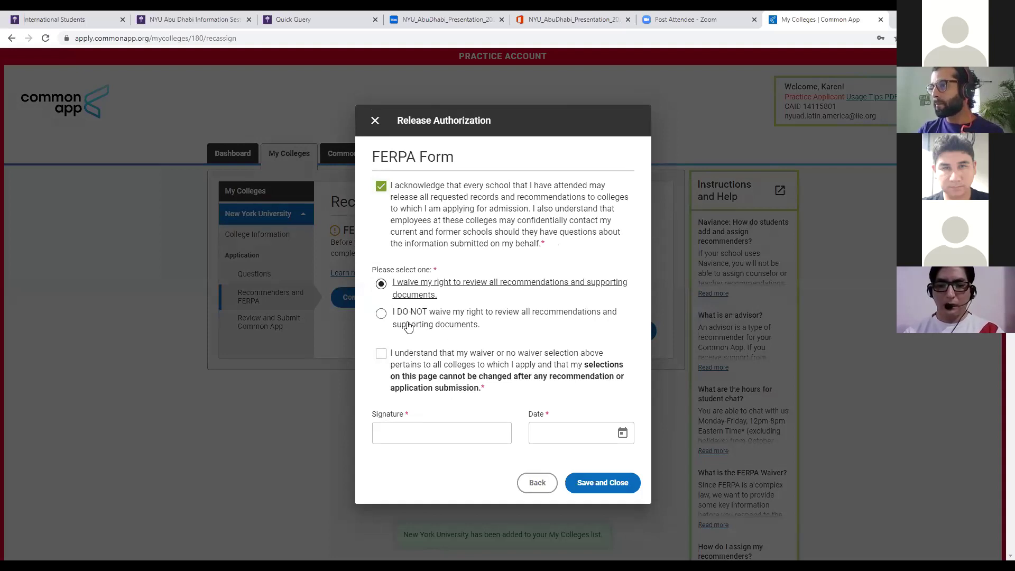
left_click(380, 354)
- Sign the FERPA authorization with the student's name, date it October 13, 2020, and save
left_click(495, 436)
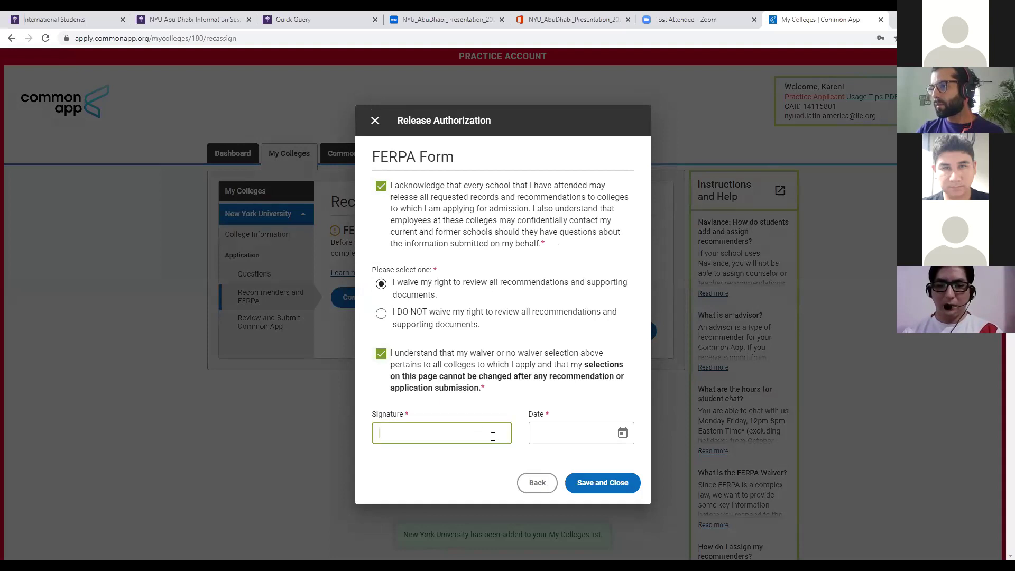
type("Danny")
key("Tab")
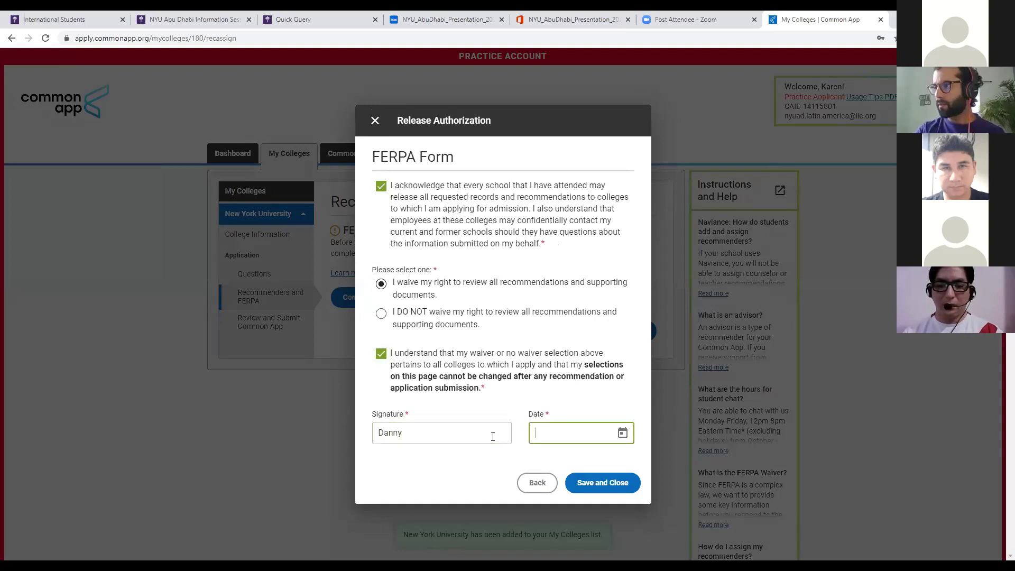
left_click(623, 431)
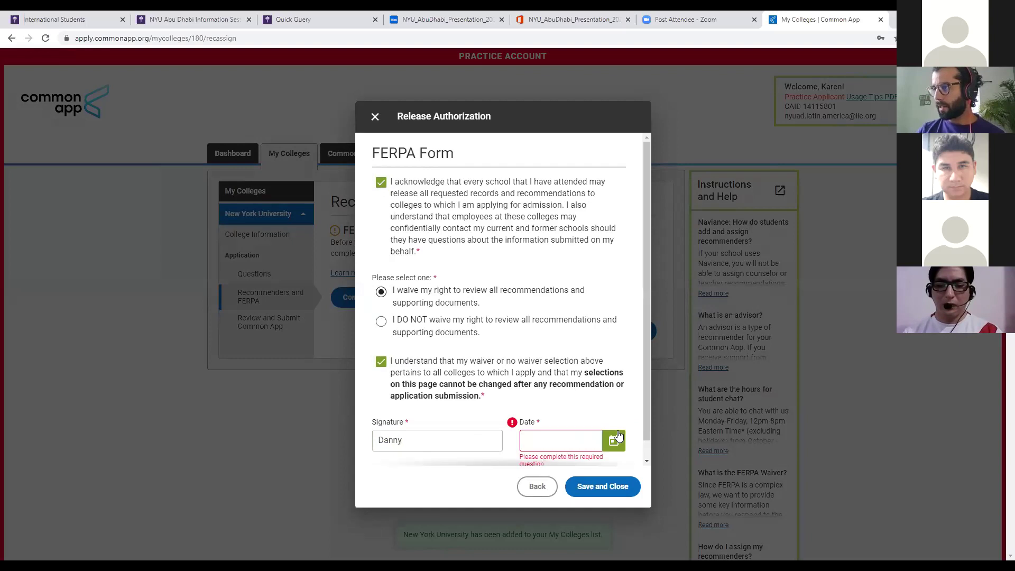
left_click(618, 436)
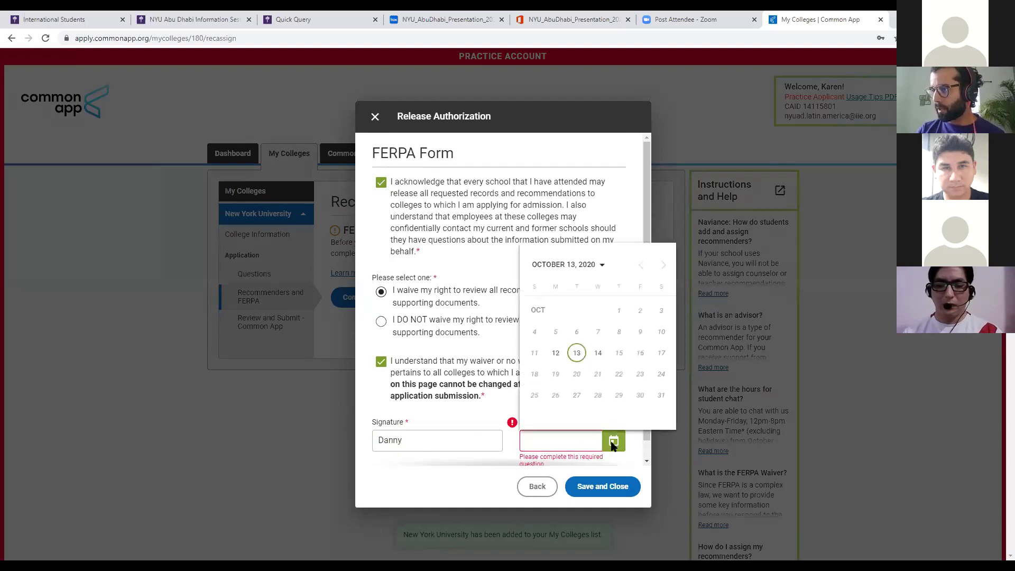
left_click(577, 353)
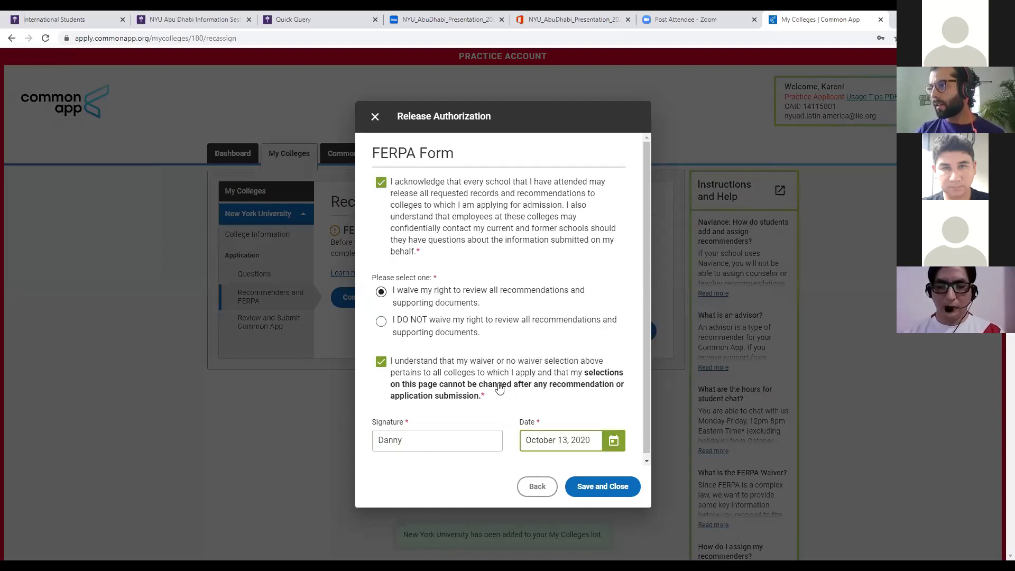
left_click(607, 485)
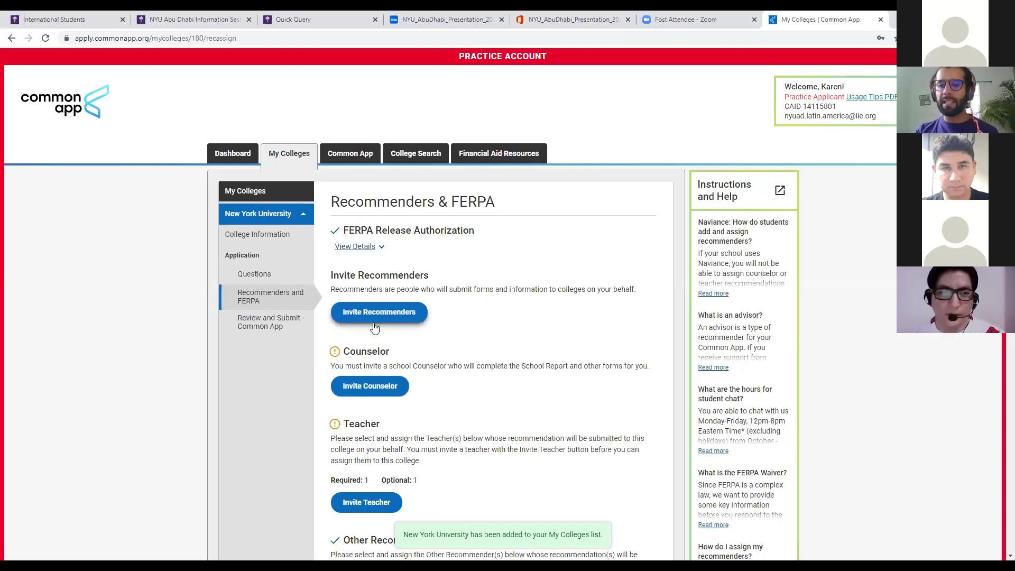
- Invite a teacher recommender from a saved contact, with subject English and title Dr
left_click(380, 312)
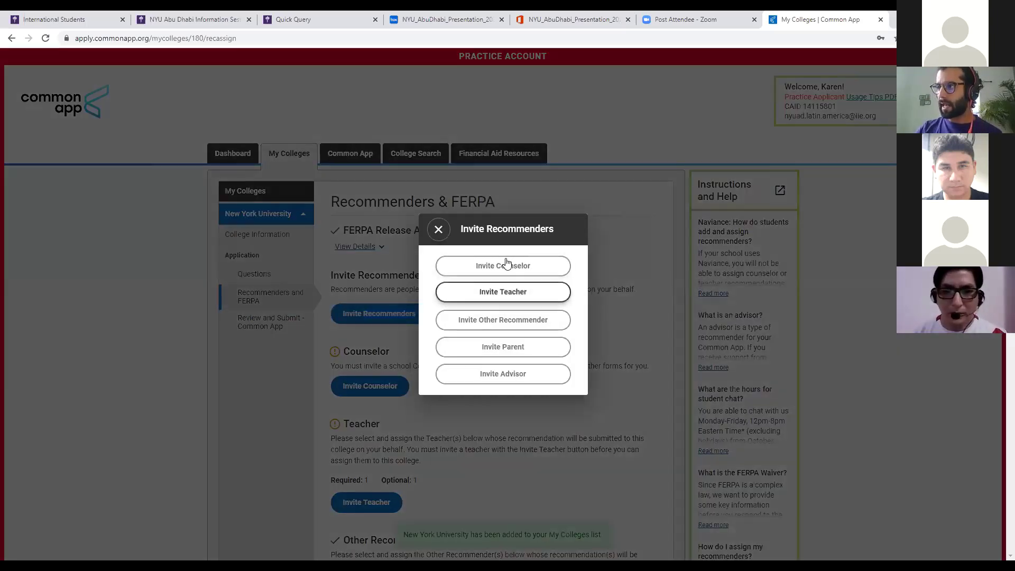
left_click(538, 298)
left_click(480, 171)
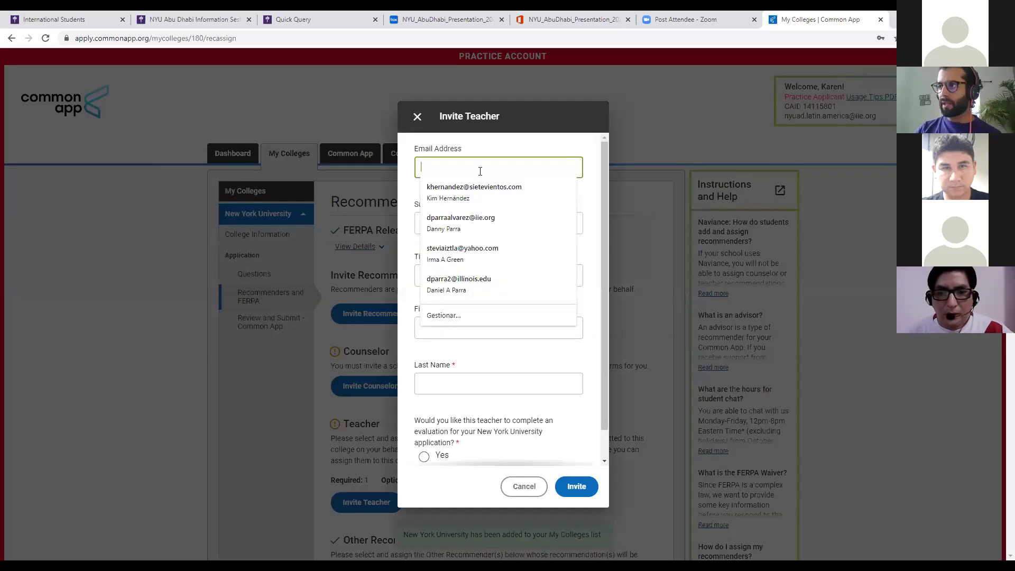
left_click(468, 223)
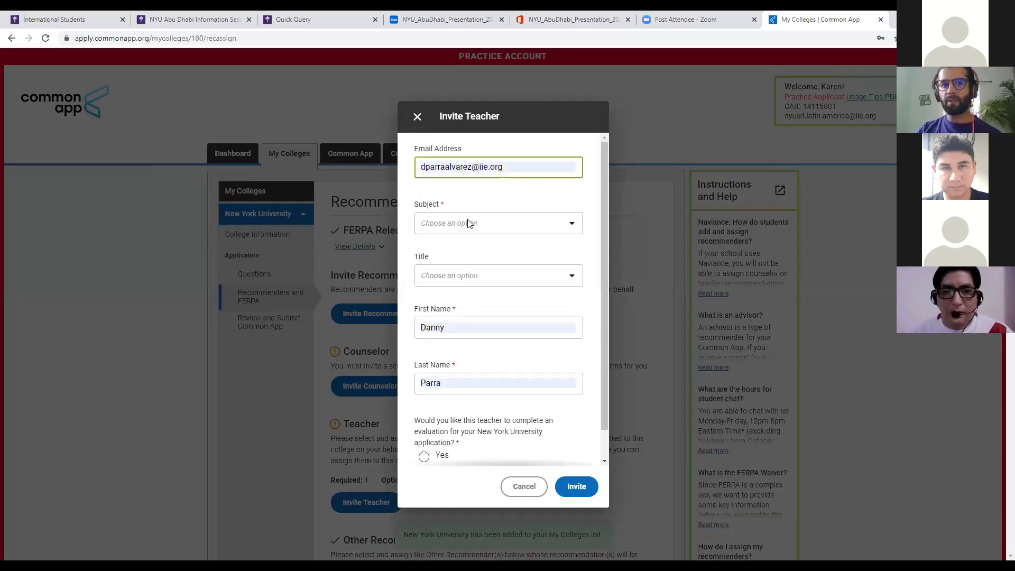
left_click(468, 224)
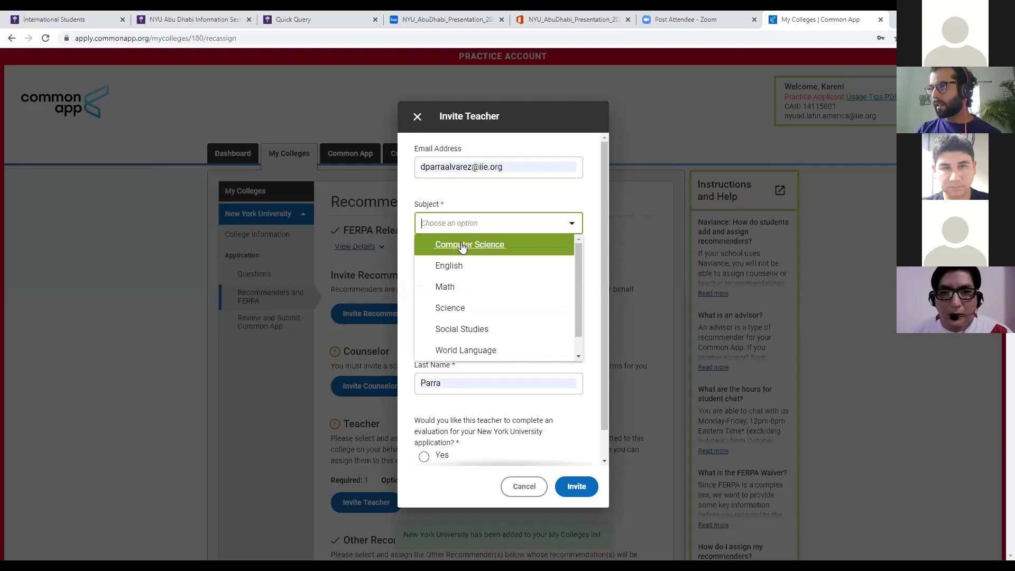
left_click(460, 275)
left_click(460, 275)
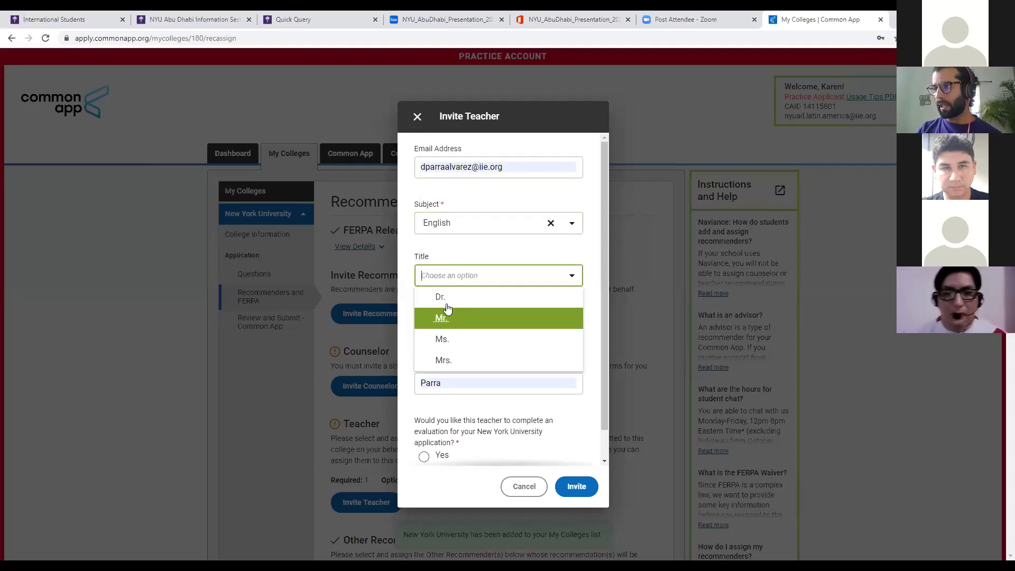
scroll(448, 359, "down", 1)
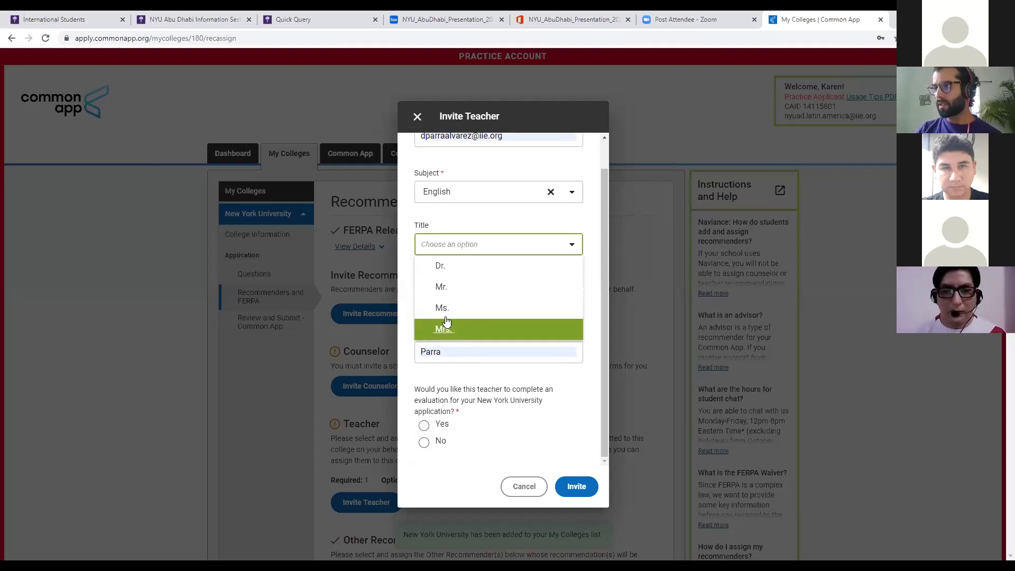
double_click(440, 270)
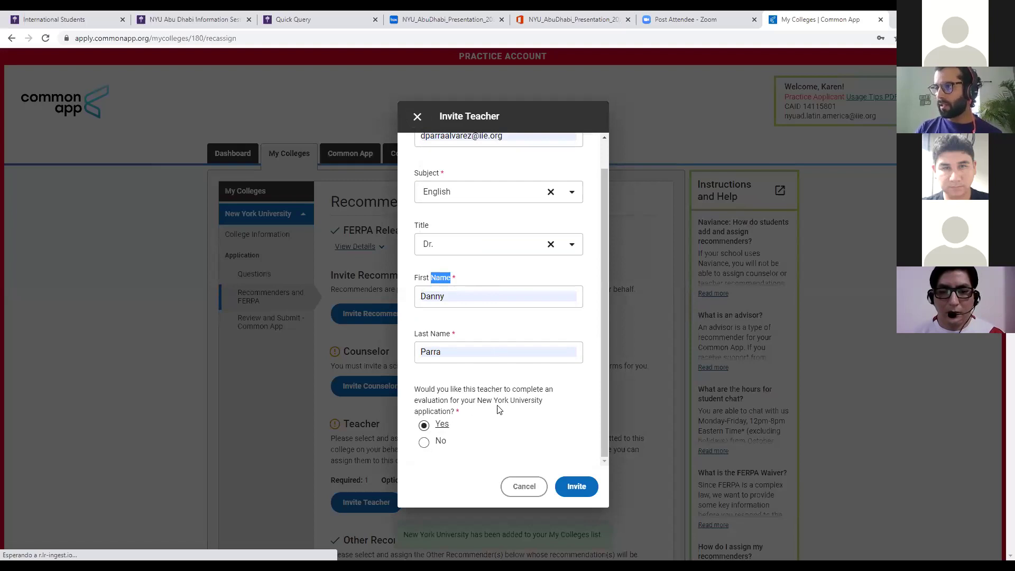
left_click(583, 487)
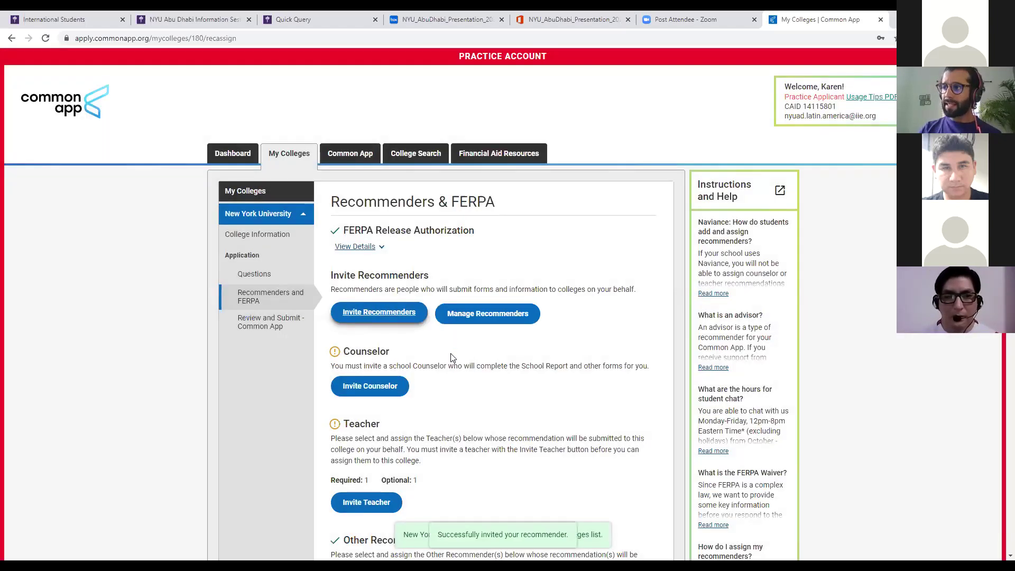